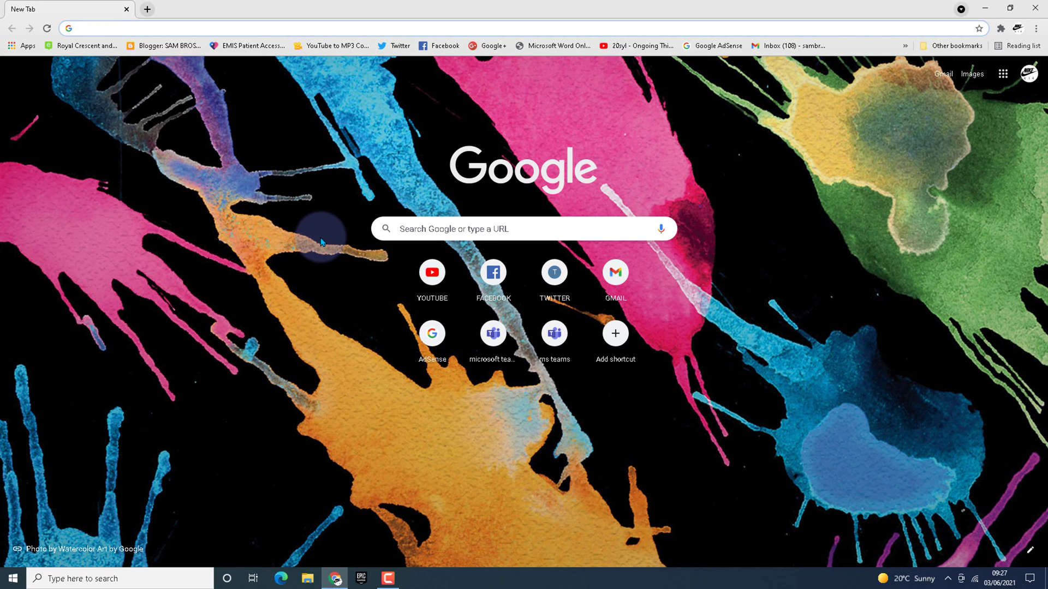
Step: Enter 192.168.0.1 in Chrome's address bar to reach the Hub 3.0 sign-in page
click(210, 28)
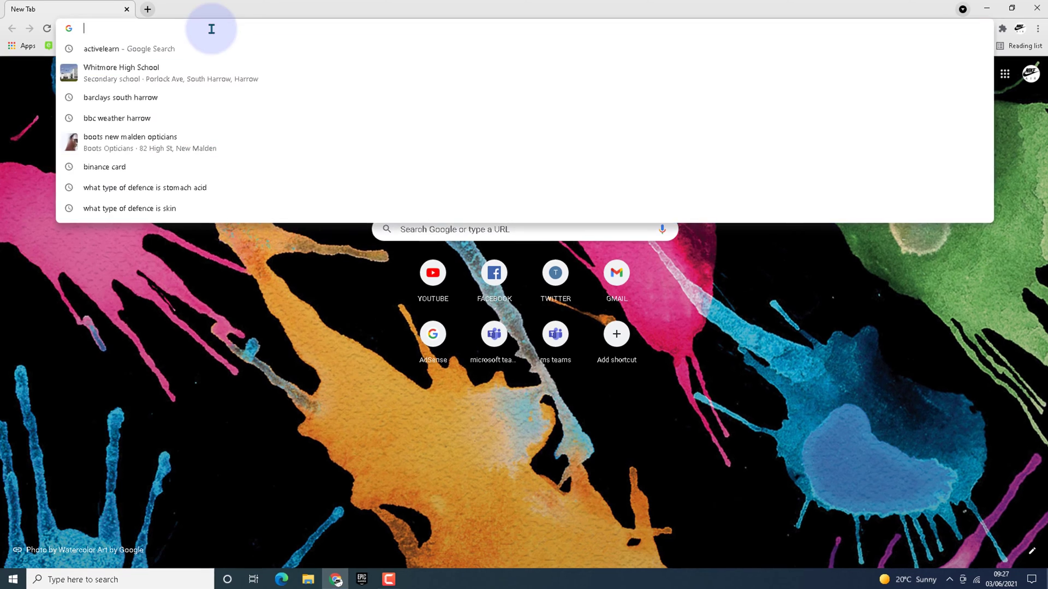
text(19)
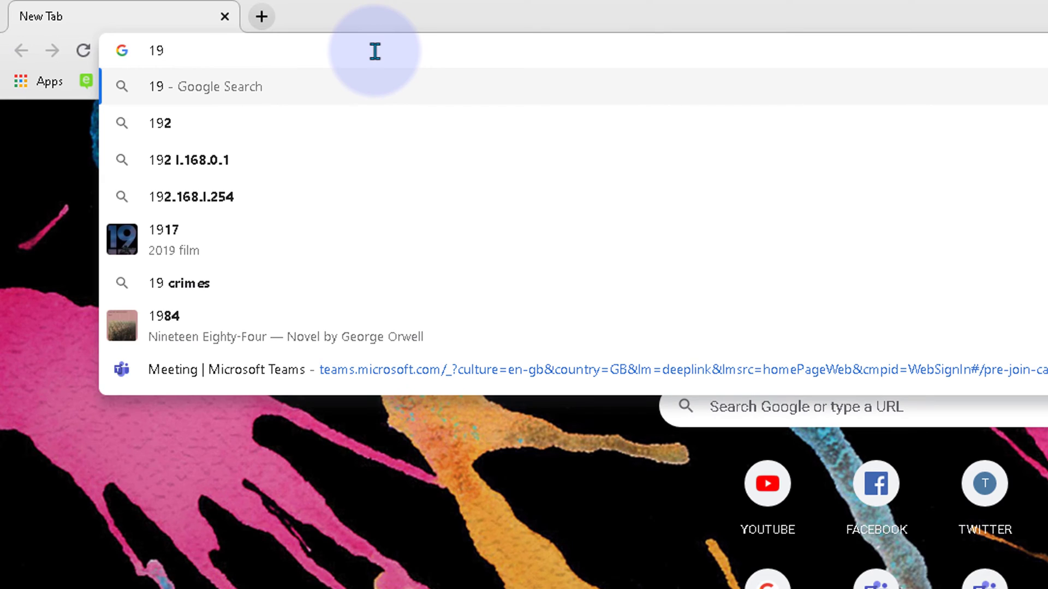
text(2.168.0.1)
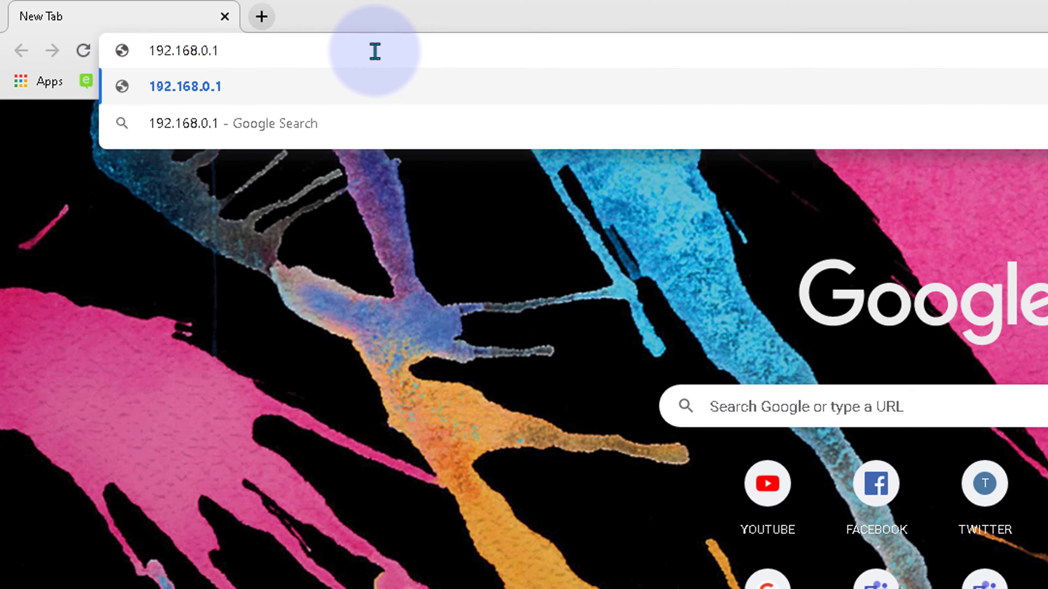
key(Return)
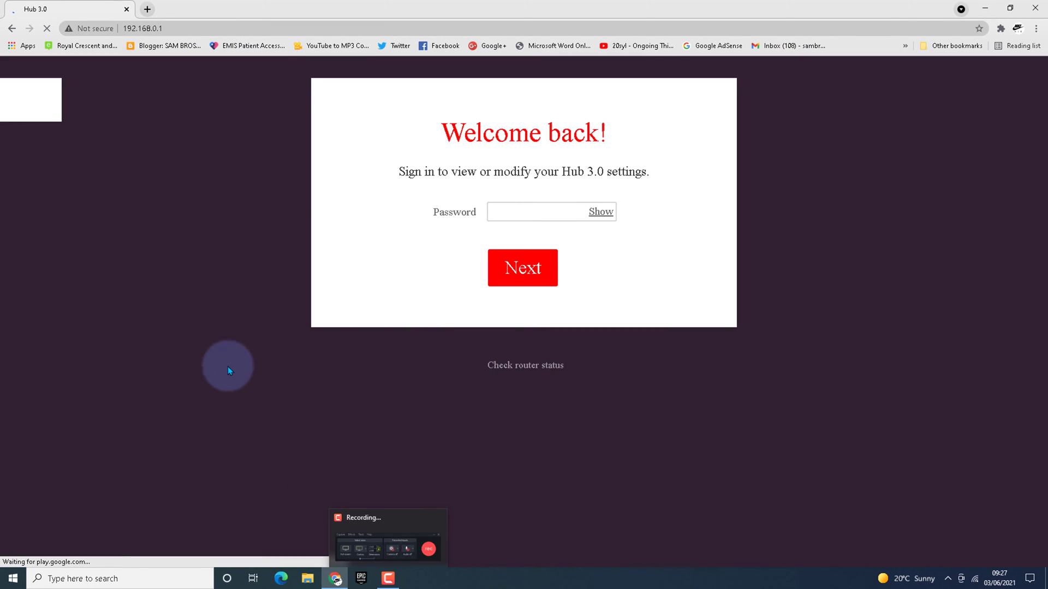
Step: Sign in with the hub admin password and decline saving it in Chrome
click(508, 212)
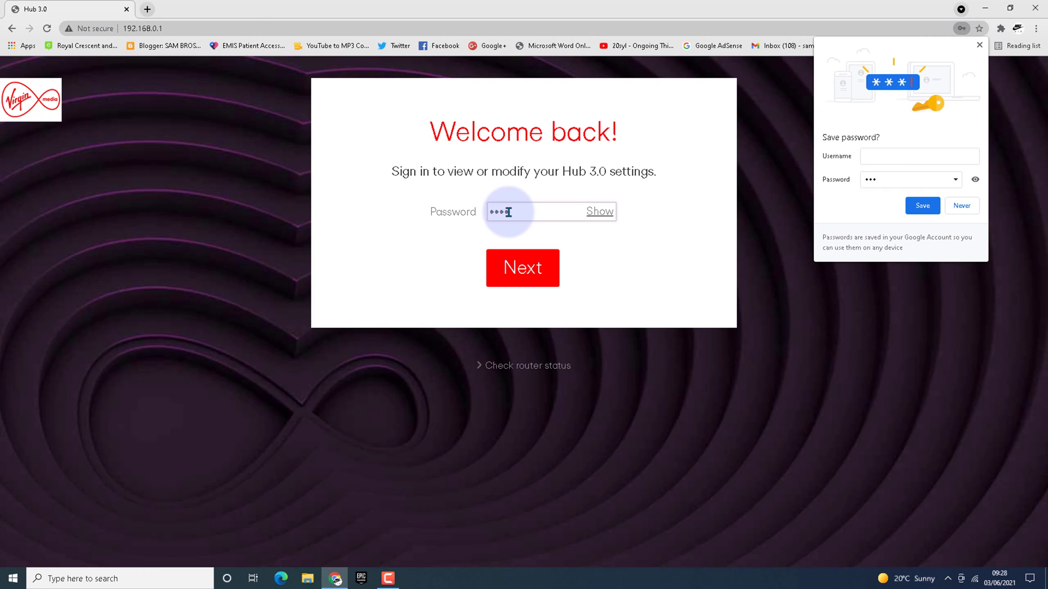
text(***)
click(522, 268)
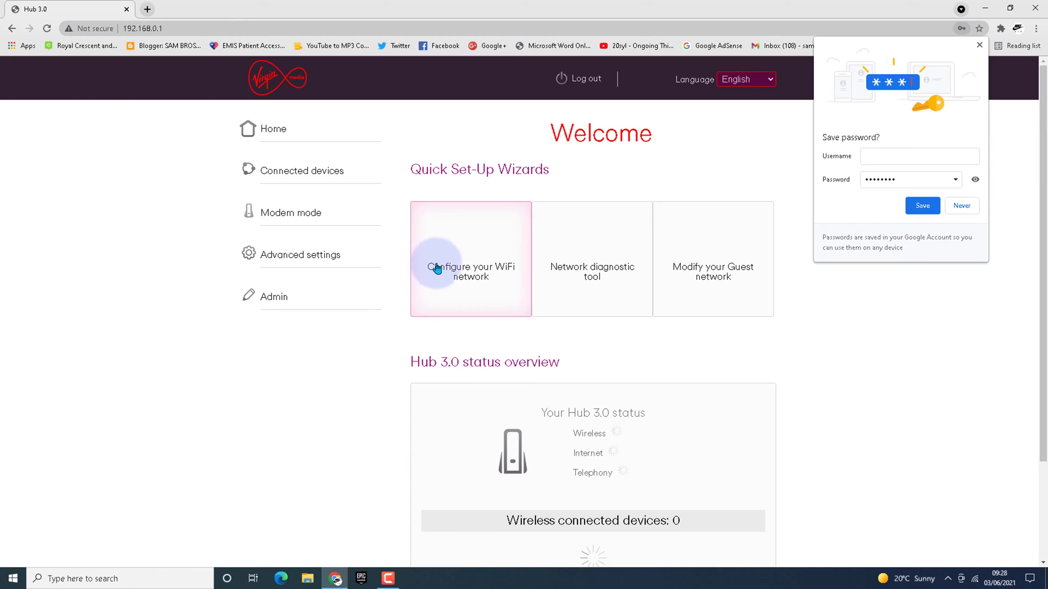
click(962, 205)
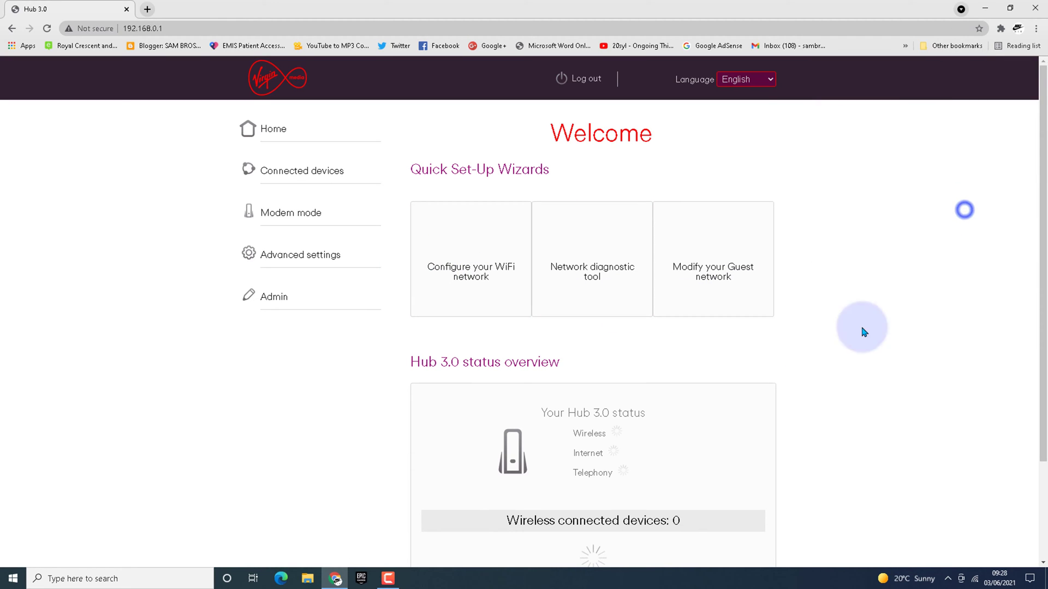
Step: Go to Advanced settings > Wireless > Wireless signal
click(315, 256)
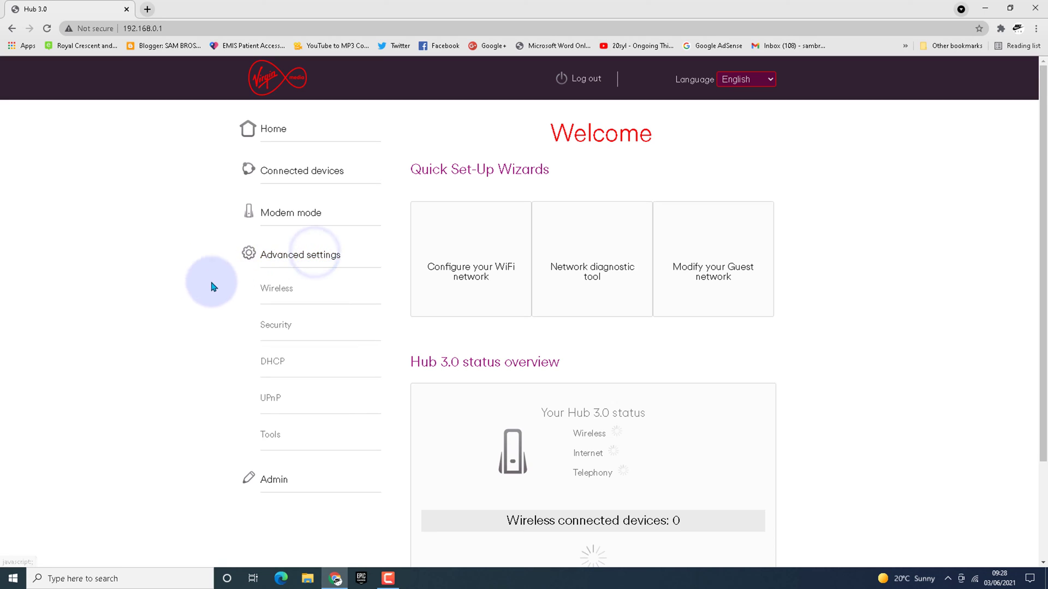
click(276, 292)
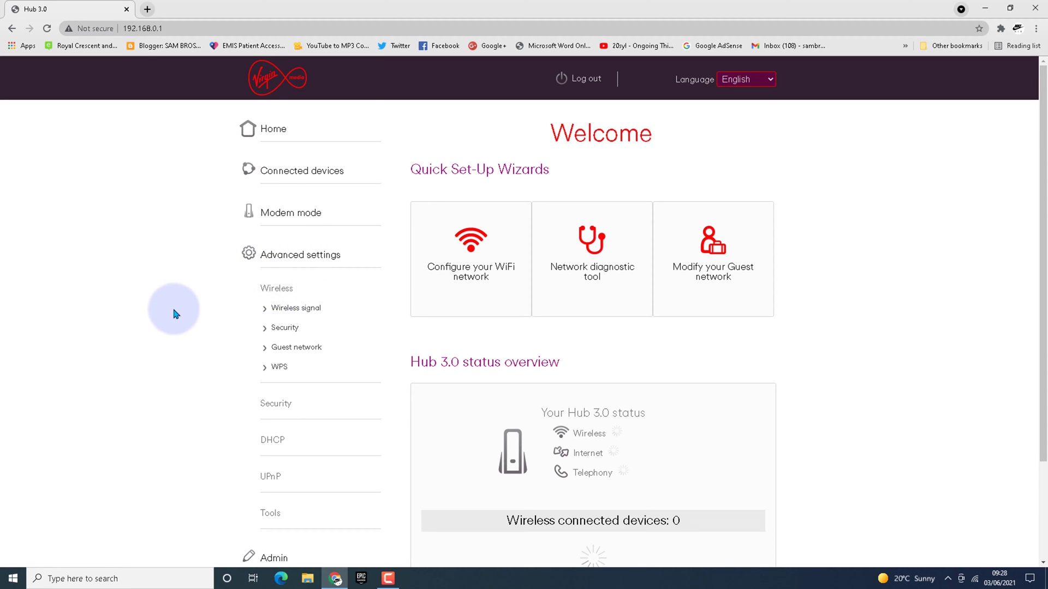
click(298, 309)
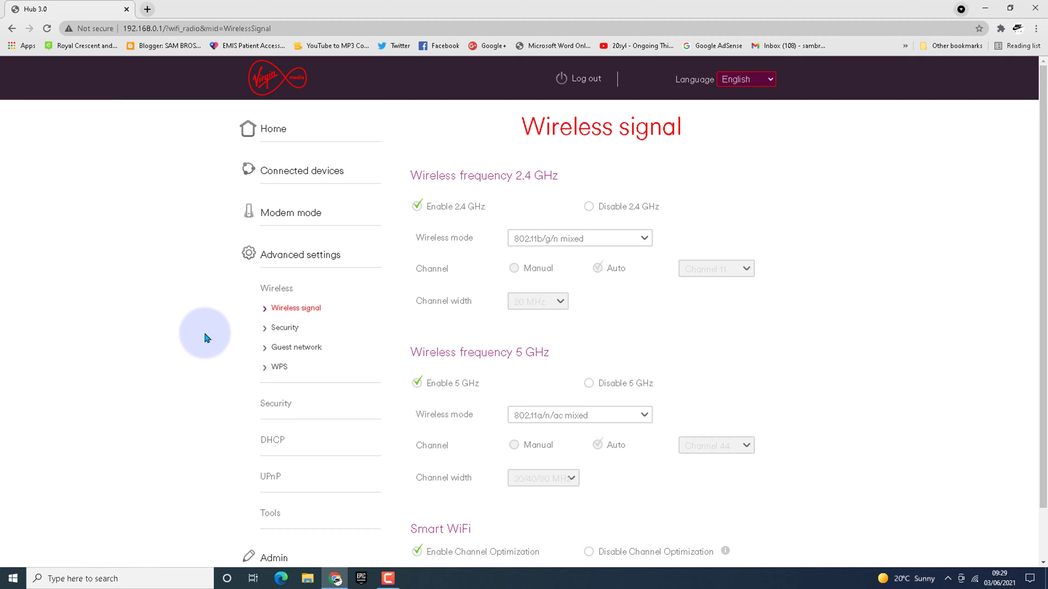
Step: Toggle the 2.4 GHz and 5 GHz bands off and back on, leaving both enabled, and apply
click(173, 345)
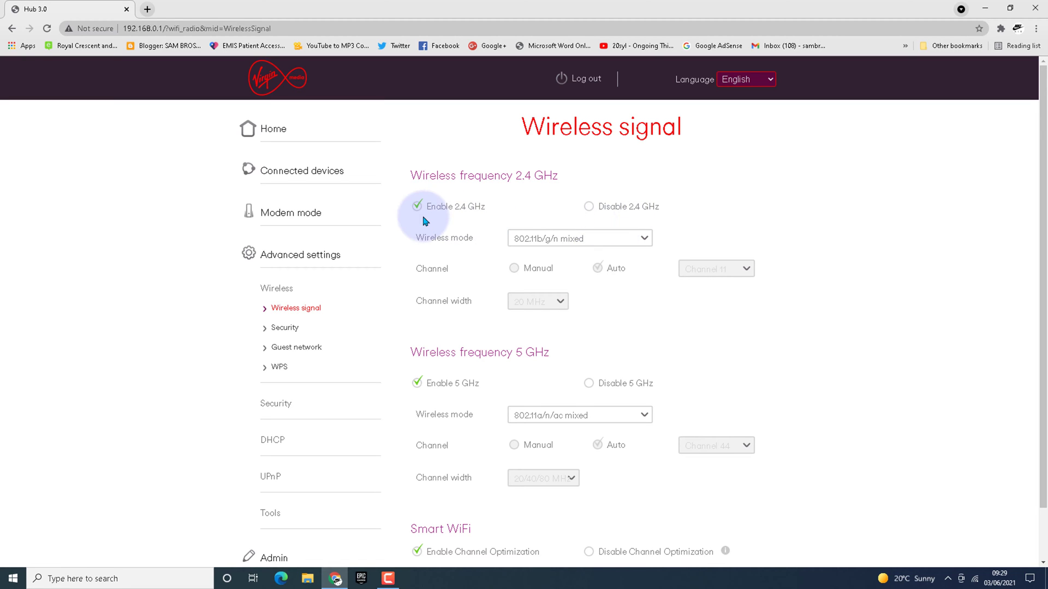
click(588, 206)
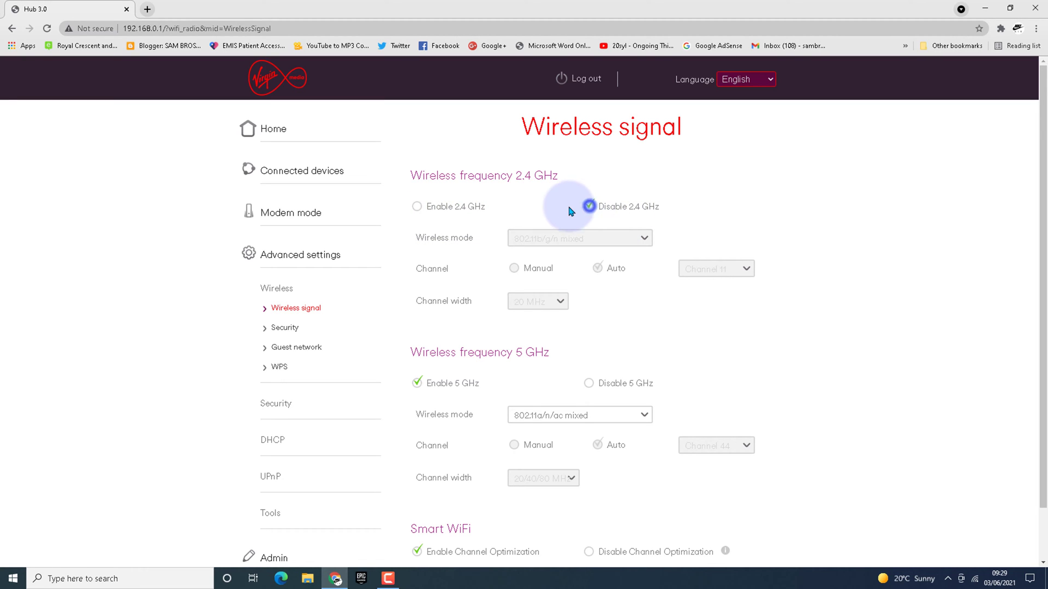
click(418, 207)
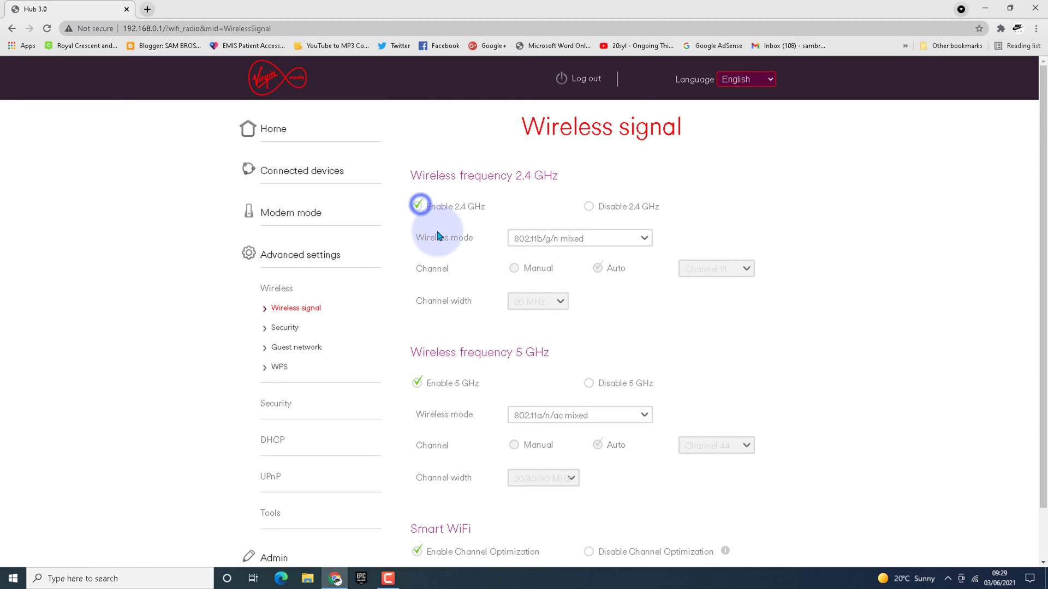
click(589, 384)
click(418, 383)
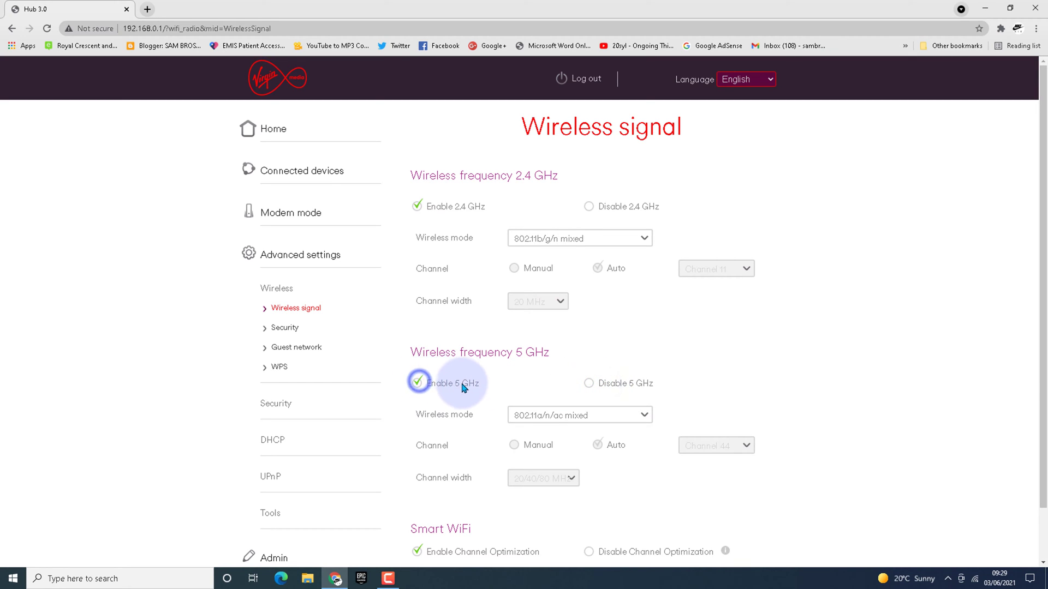
scroll(462, 387, down, 1)
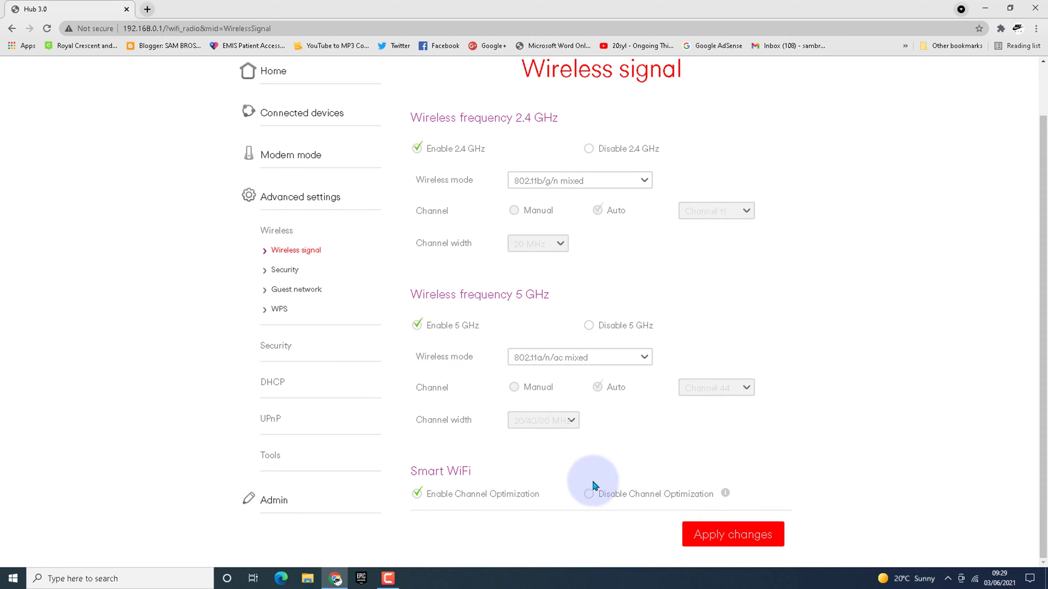
scroll(297, 327, up, 1)
scroll(431, 382, down, 1)
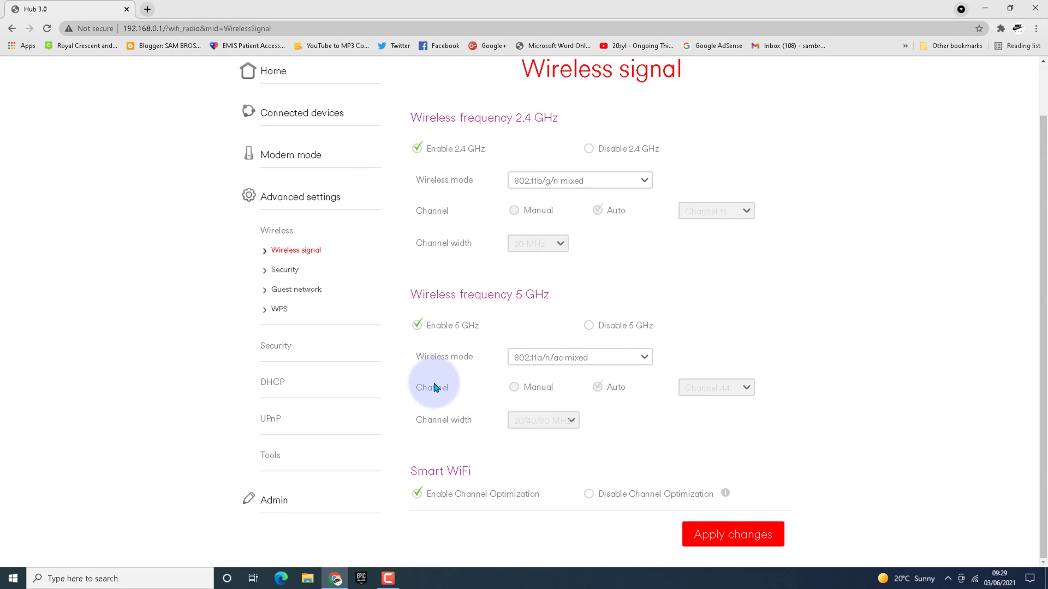
click(771, 553)
scroll(218, 240, up, 1)
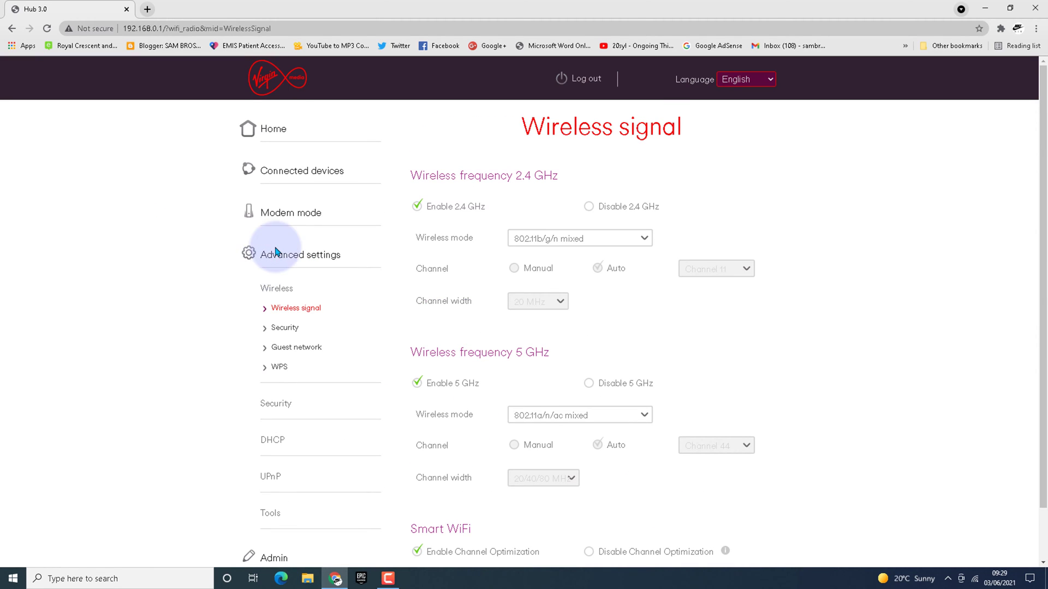
Step: On Wireless Security, rename the 2.4 GHz network VM4581692_2G and the 5 GHz network VM4581692_5G
click(294, 330)
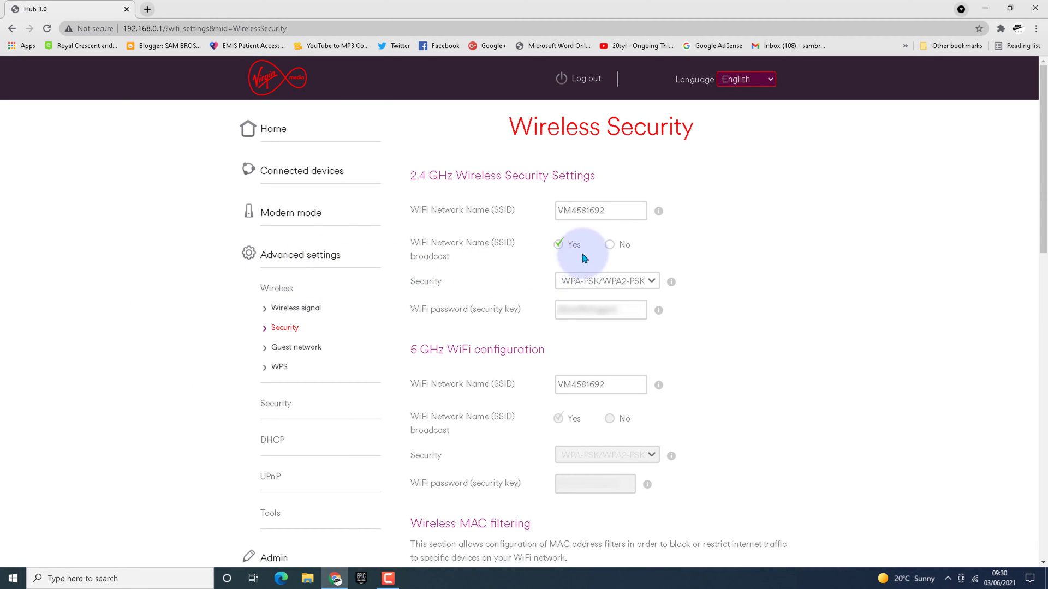
double_click(609, 211)
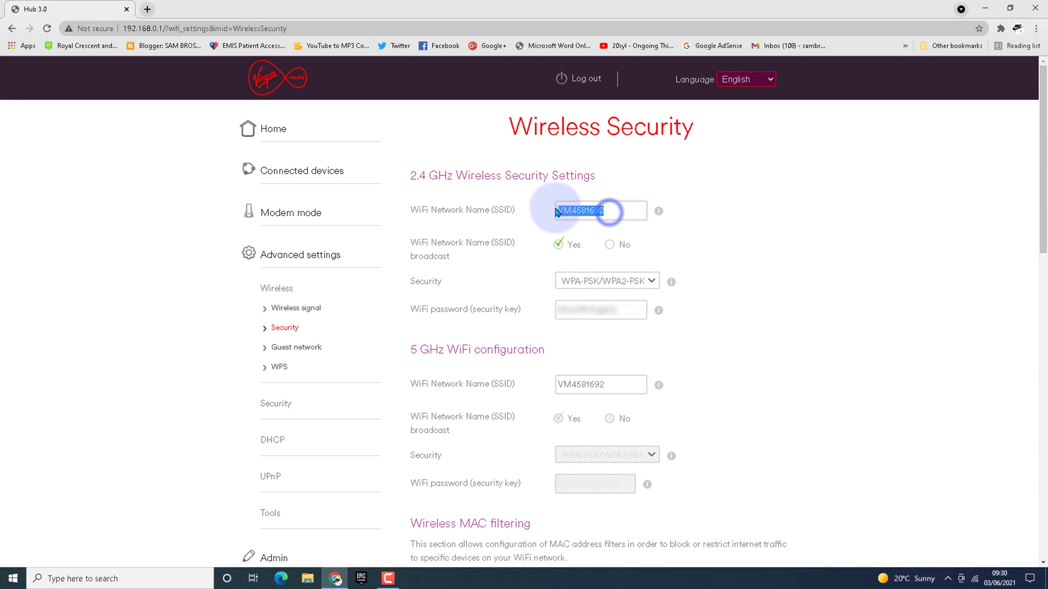
double_click(607, 383)
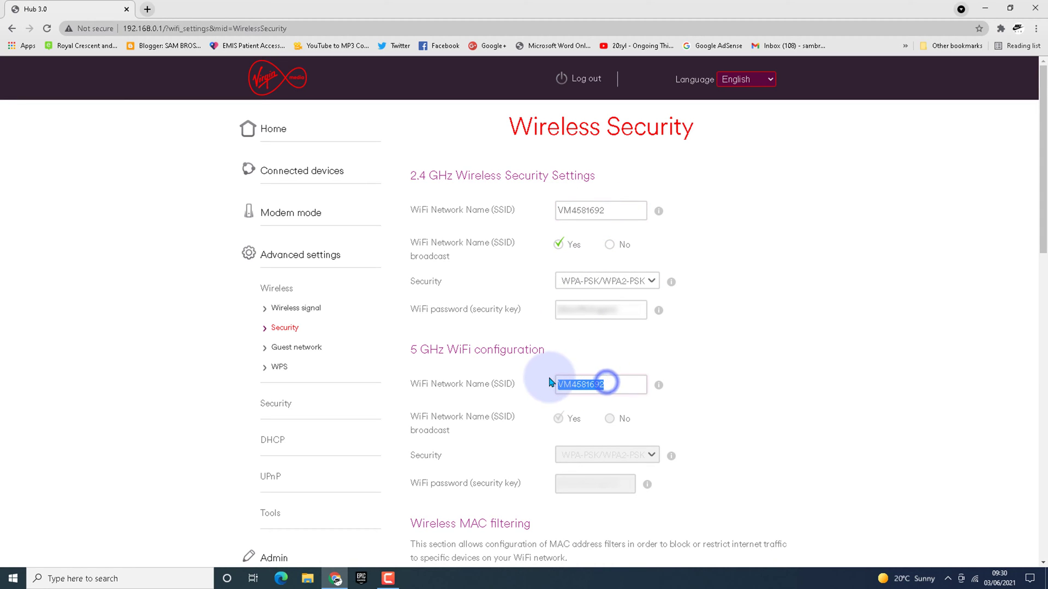
click(303, 380)
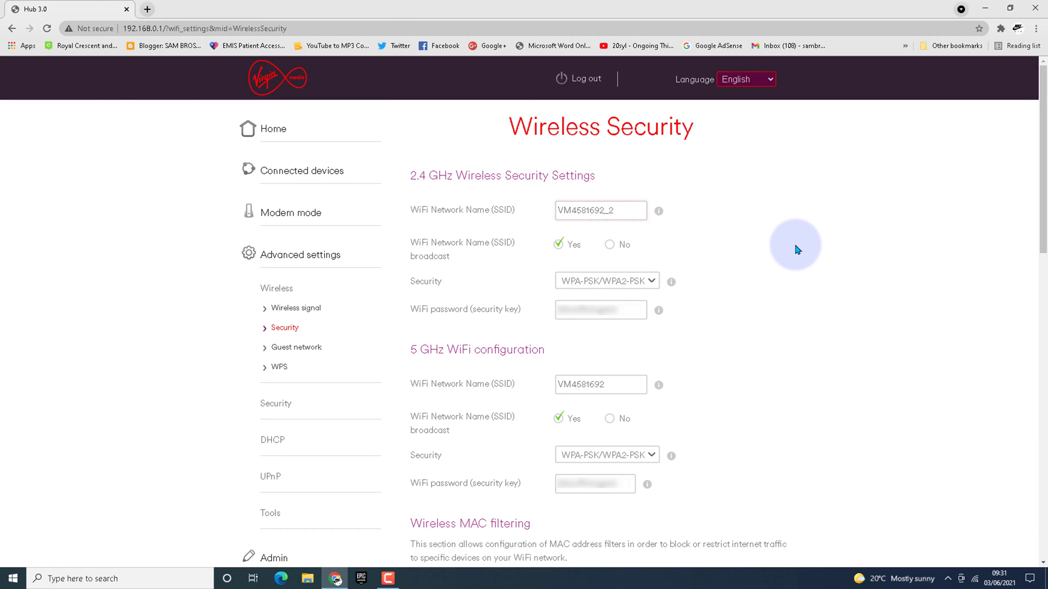
click(622, 381)
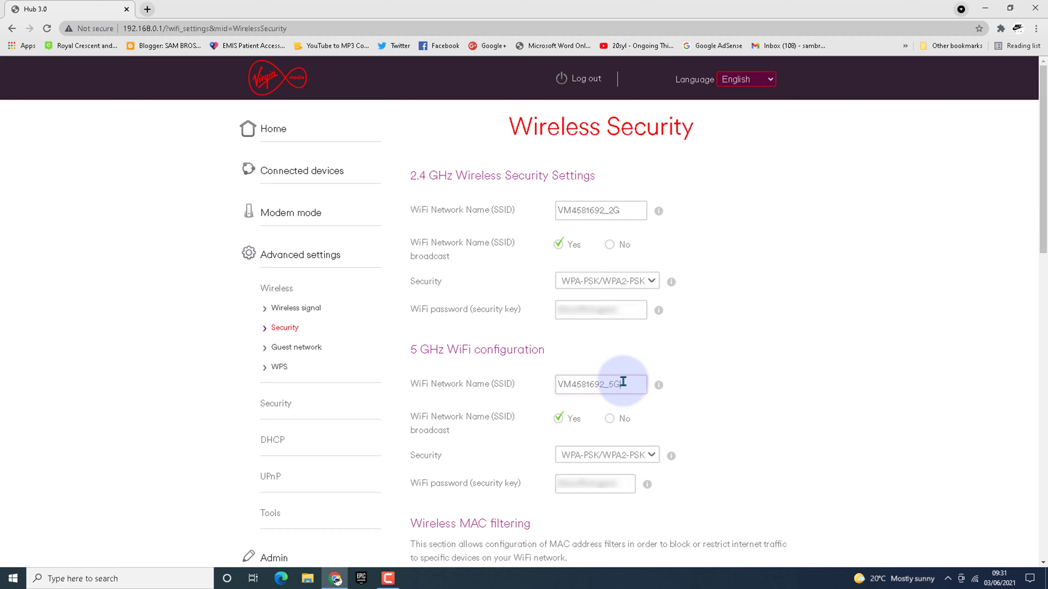
Step: Choose 'Both 2.4 GHz and 5 GHz' and apply the new network names
scroll(774, 494, down, 20)
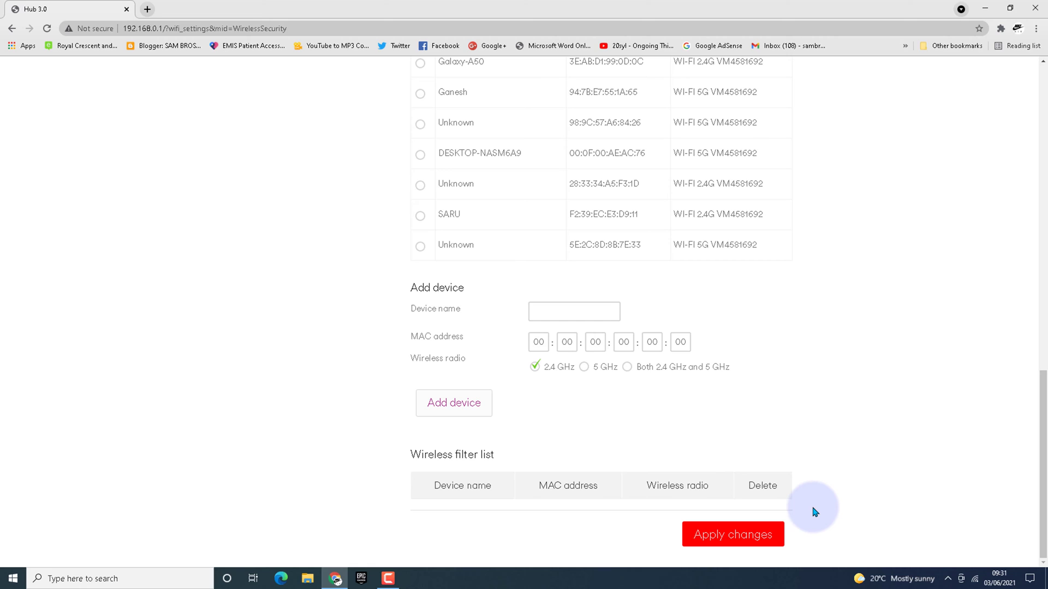
click(626, 369)
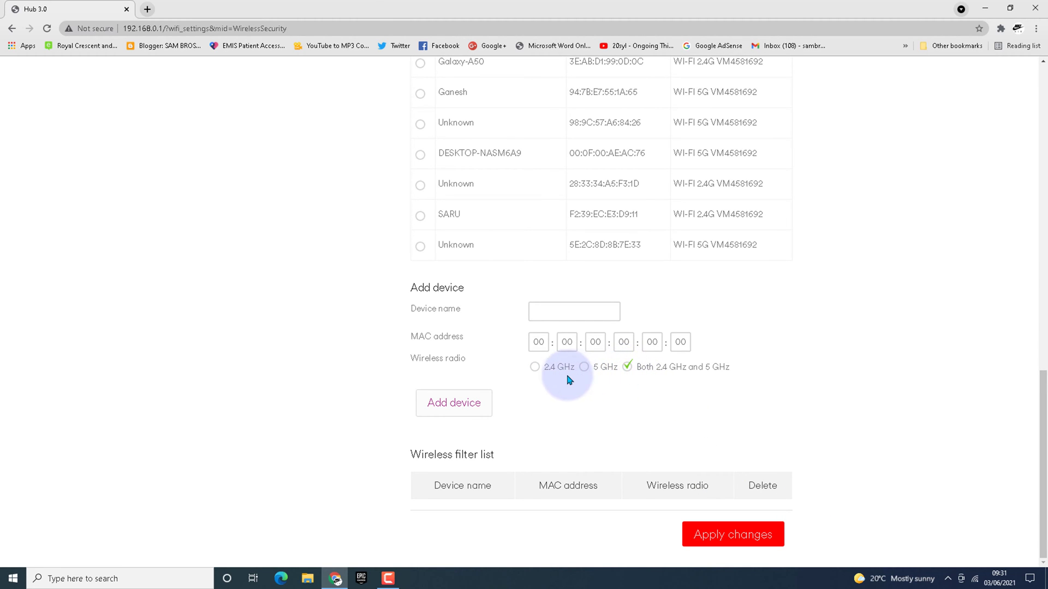
click(735, 544)
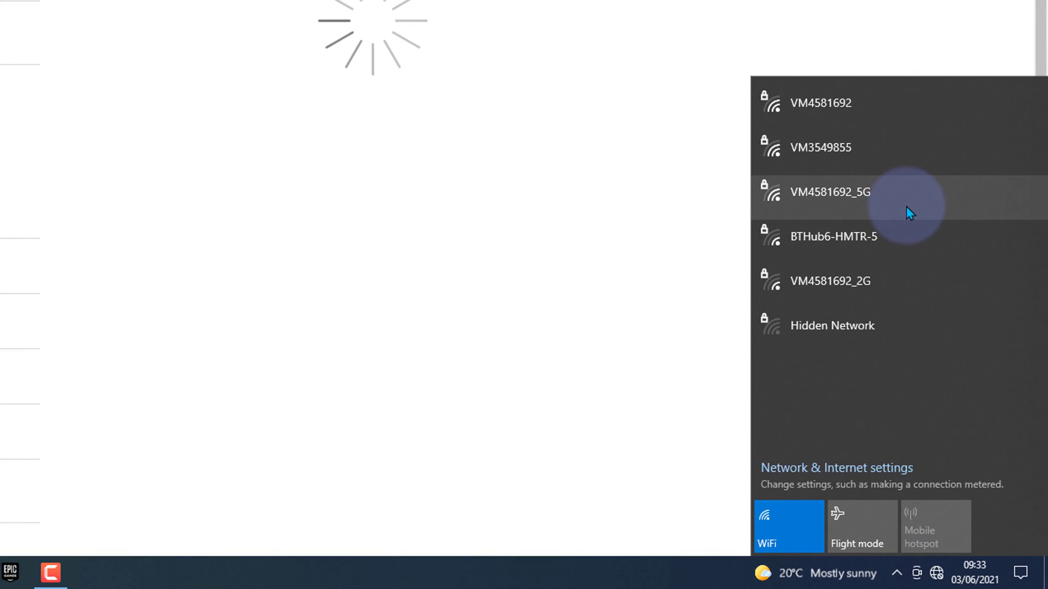
Step: Connect to VM4581692_5G by entering its network security key
click(906, 206)
click(980, 274)
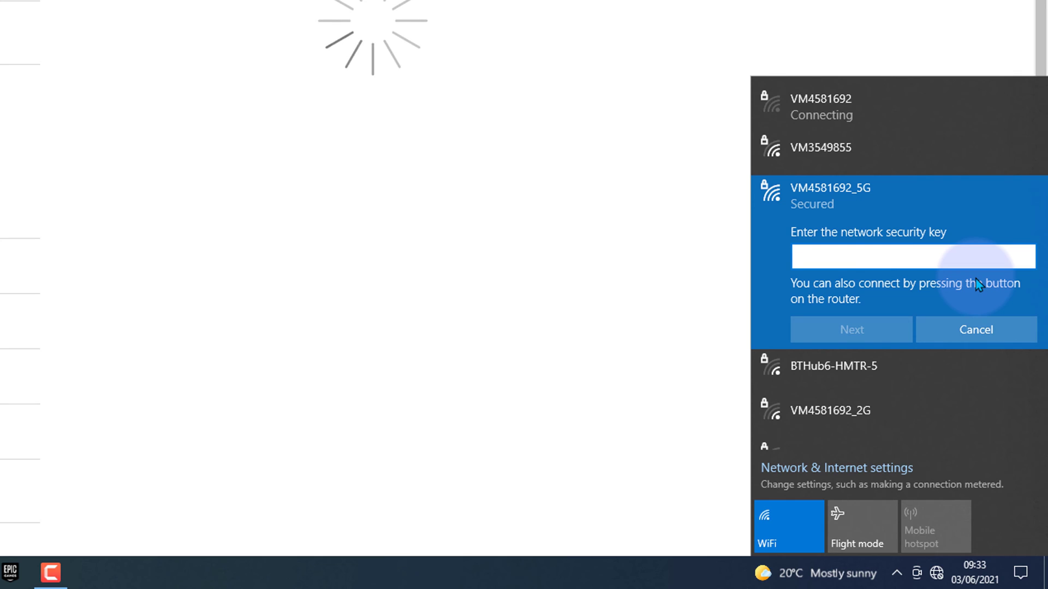
text(••)
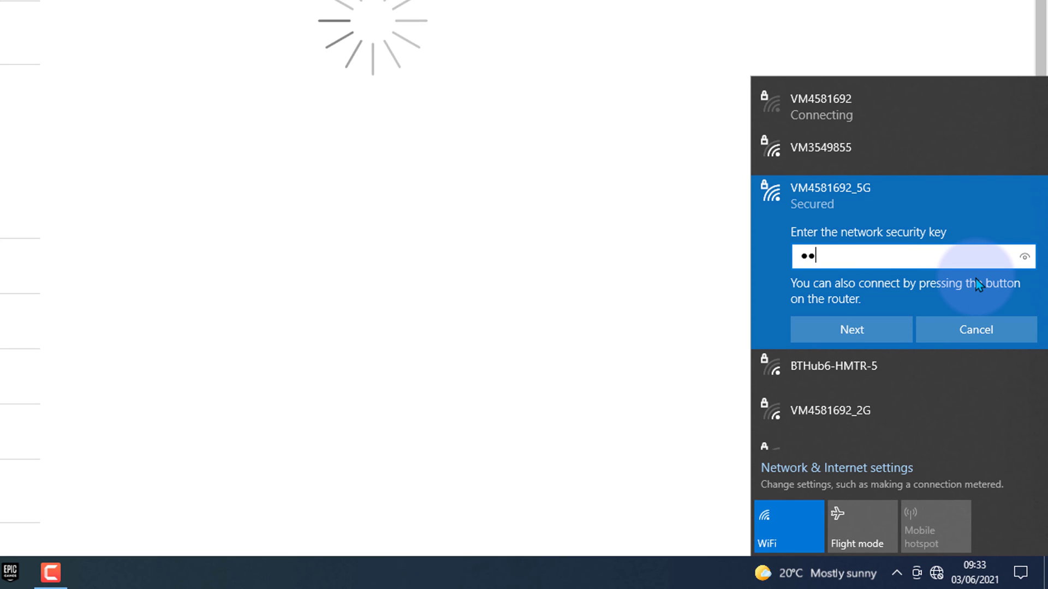
text(••)
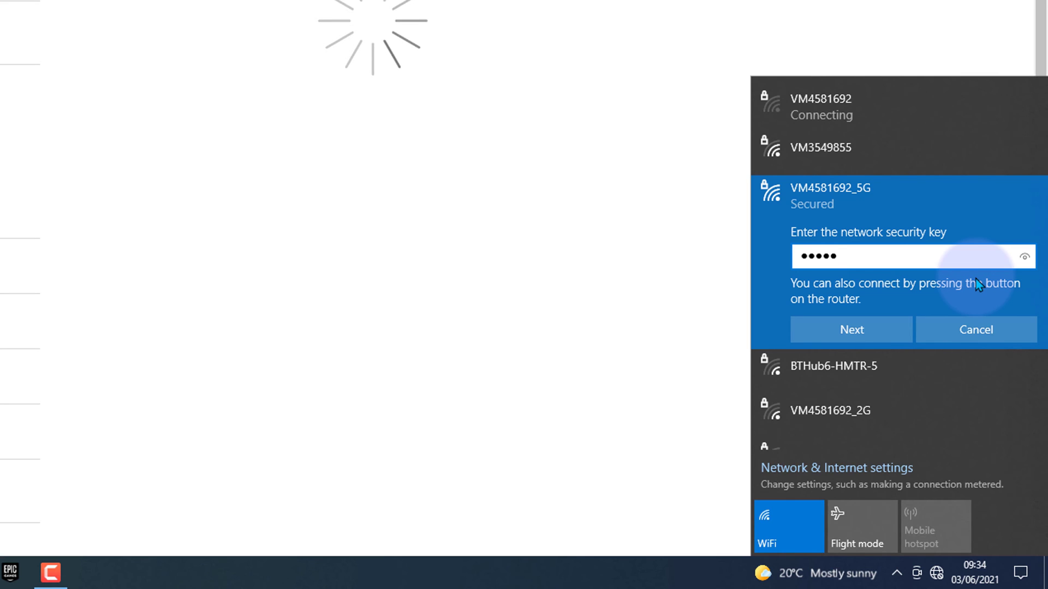
key(ctrl+v)
click(816, 327)
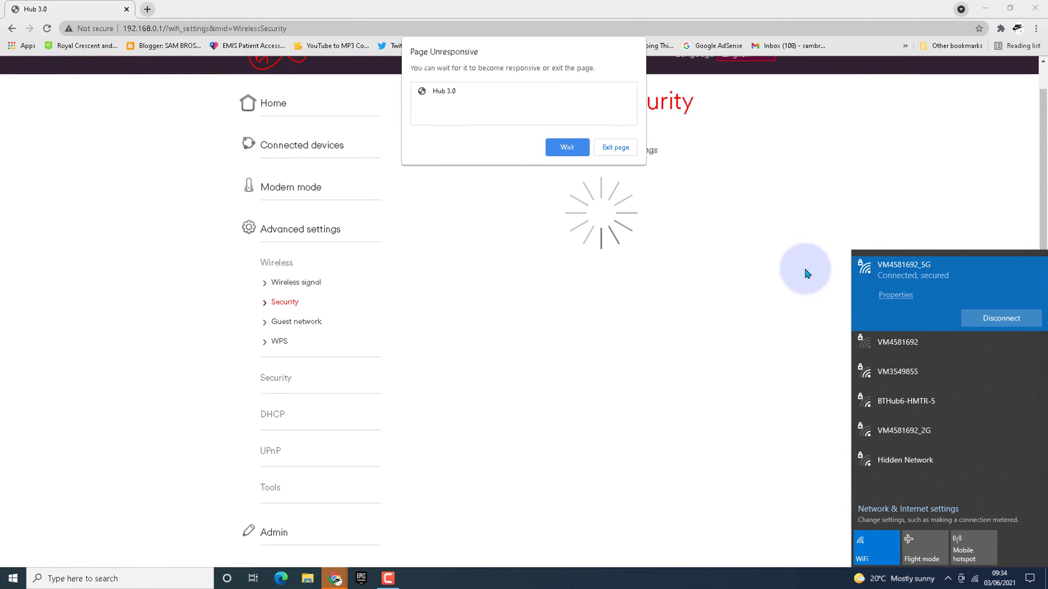
Step: Choose Wait on the Page Unresponsive dialog and sign back in with the hub password
click(568, 149)
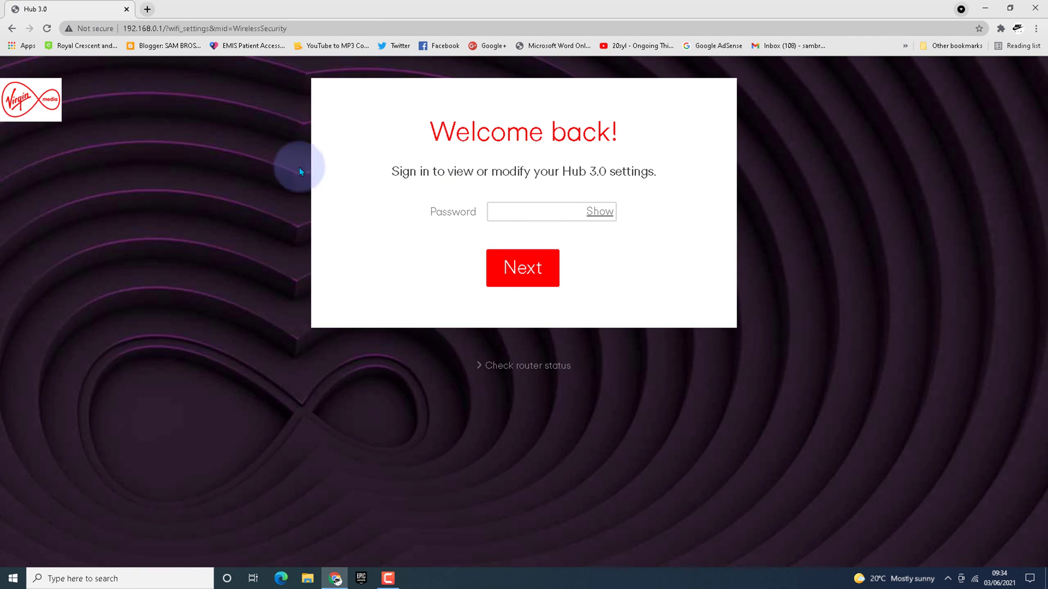
click(540, 208)
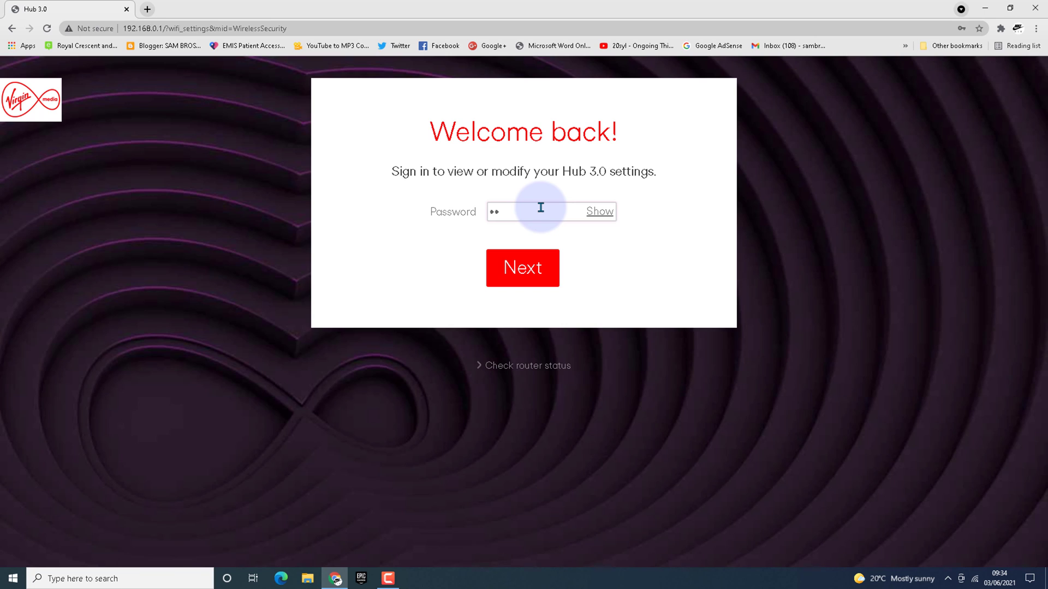
text(•••••••••)
click(549, 262)
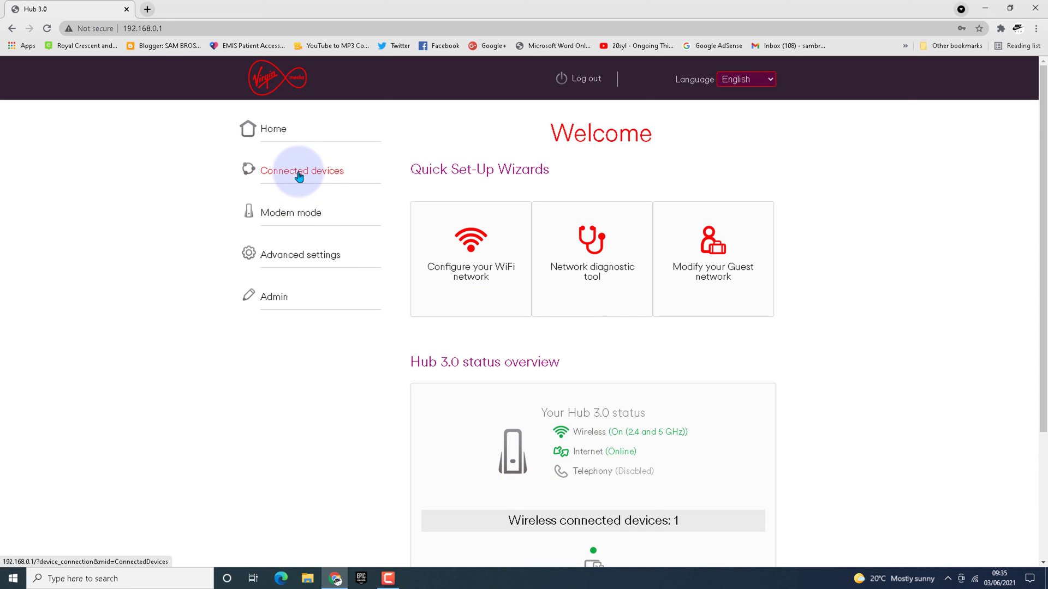
Step: Review the Wireless signal page under Advanced settings > Wireless
click(297, 254)
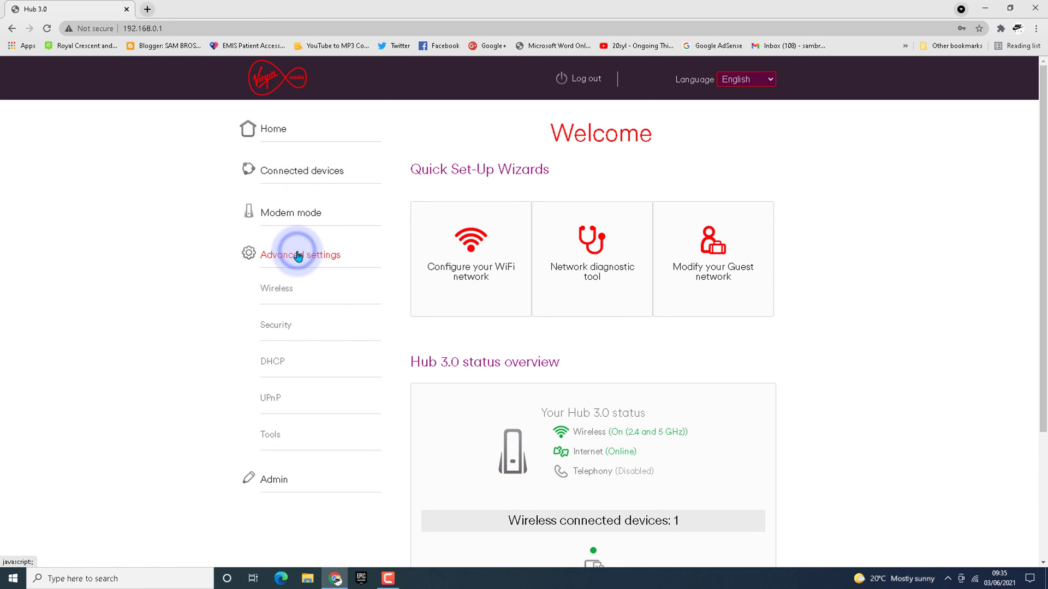
click(280, 293)
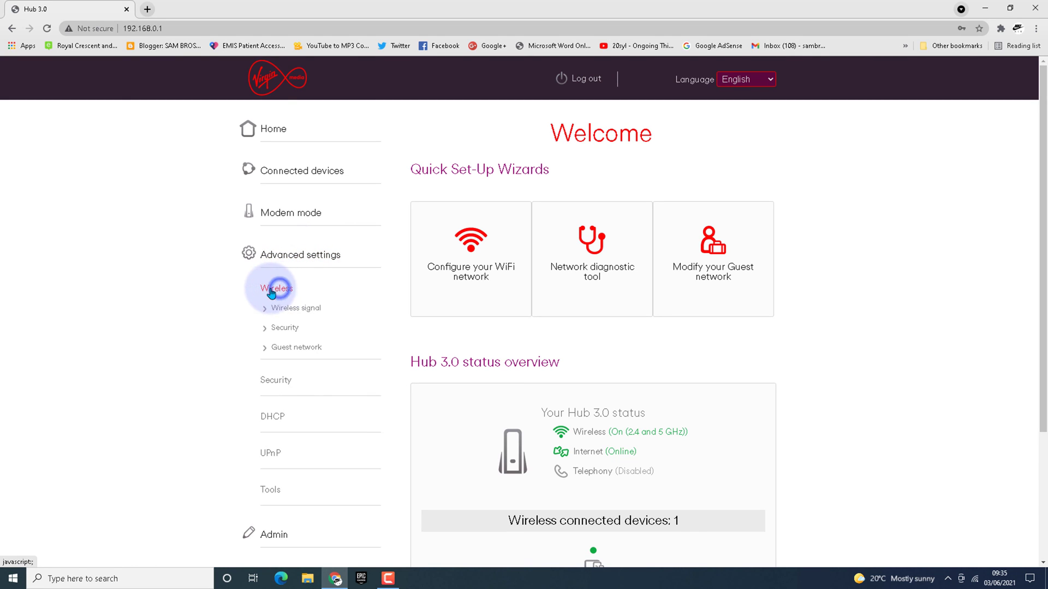
click(286, 310)
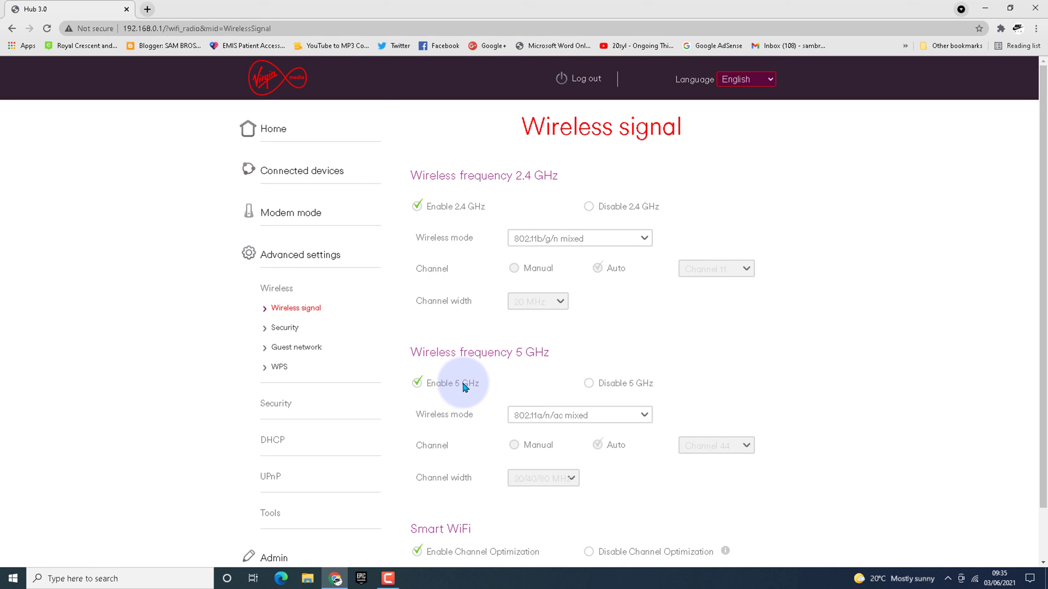
scroll(464, 387, down, 1)
scroll(463, 387, up, 1)
Step: Check Wireless security, close Chrome, and confirm the PC is connected to VM4581692_5G
click(284, 329)
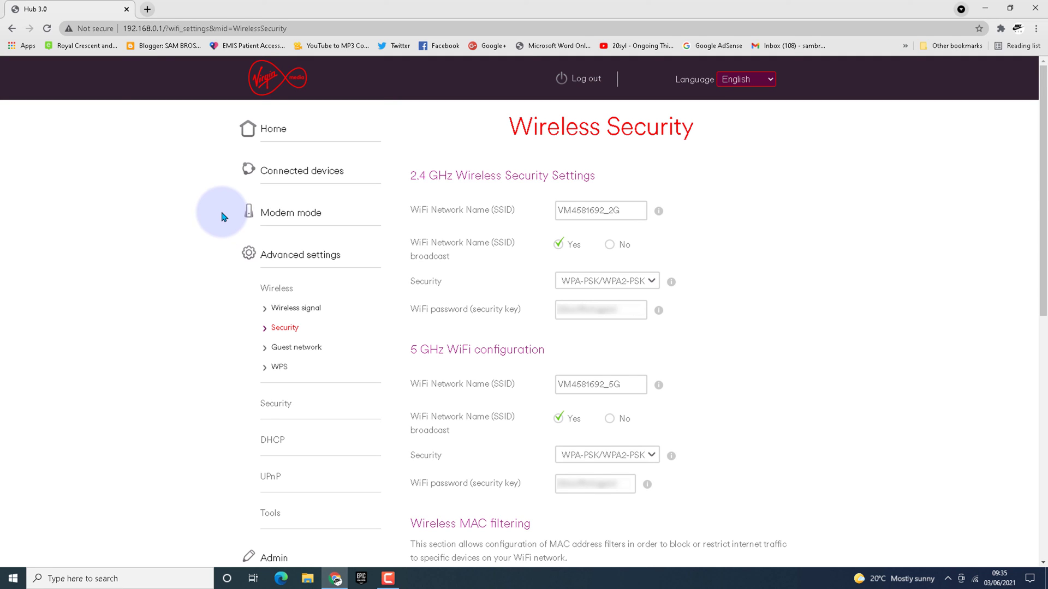
click(1034, 9)
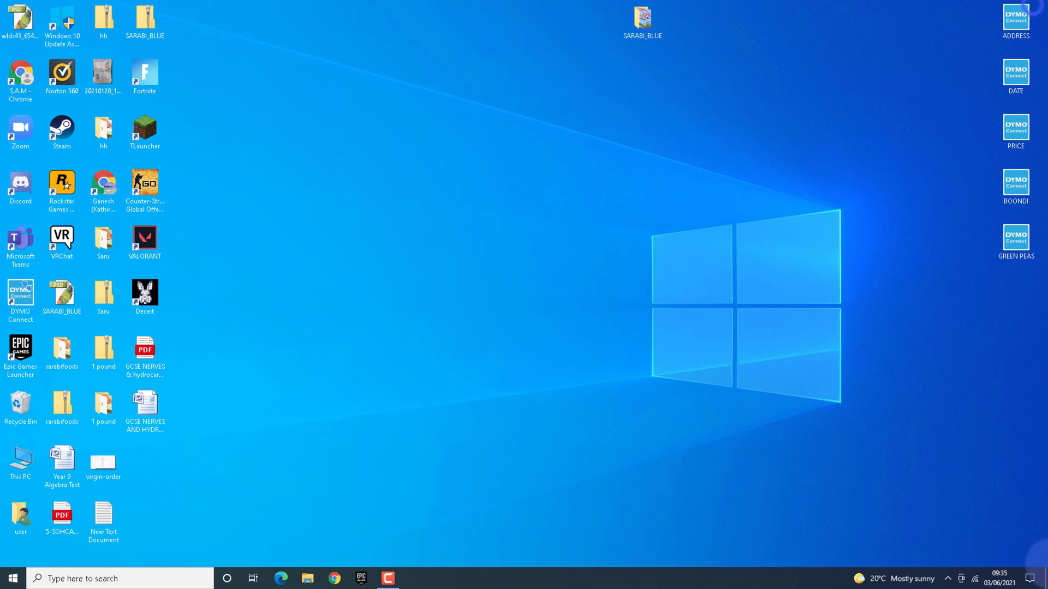
click(975, 580)
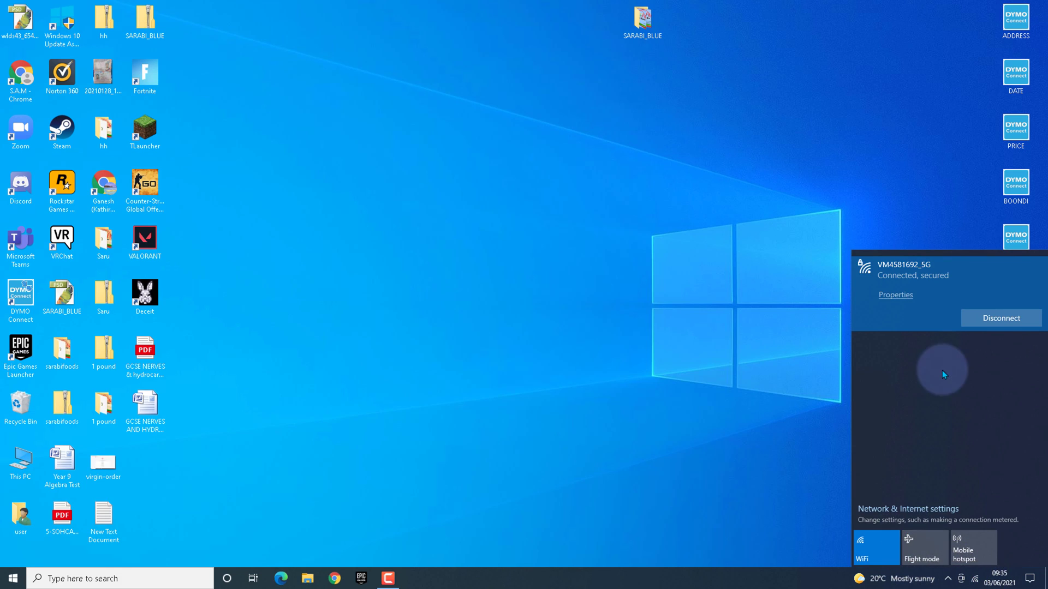